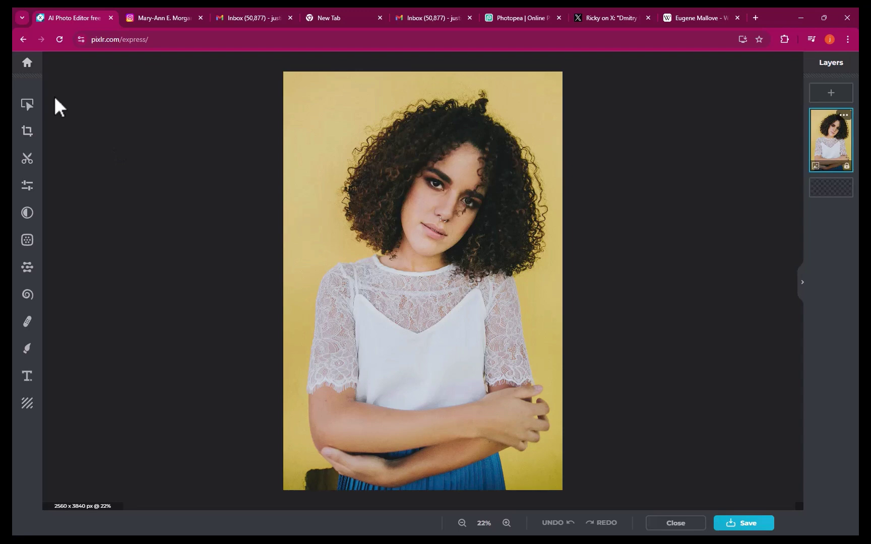
- Run AI Cutout on the curly-haired portrait and zoom in on the hair edge
click(29, 160)
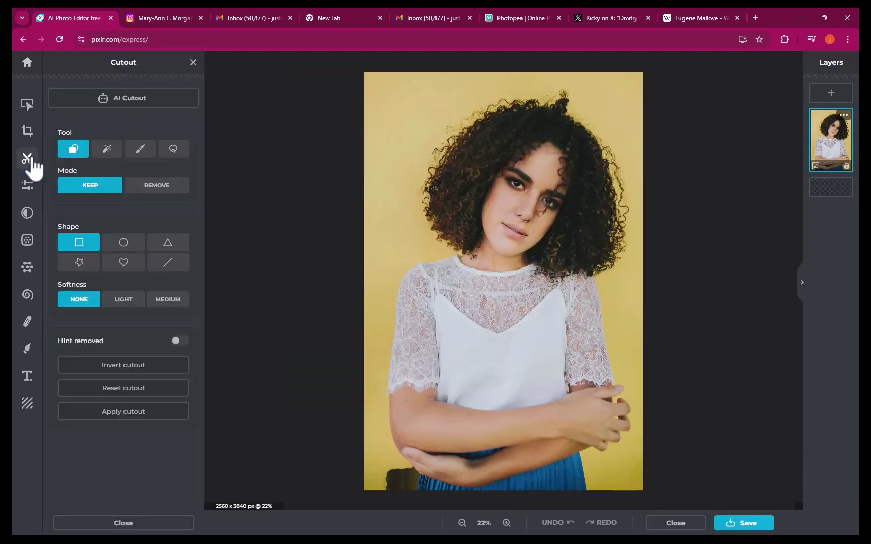
click(127, 100)
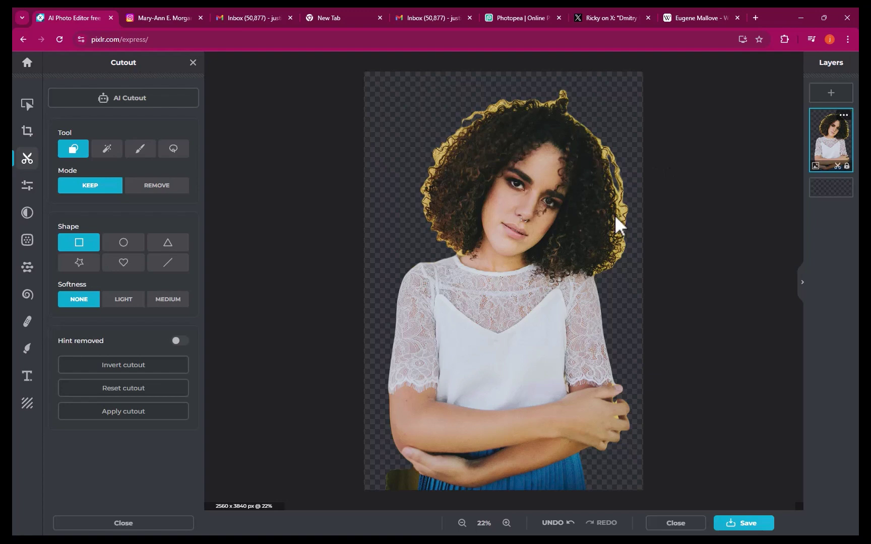
scroll(616, 219, up, 2)
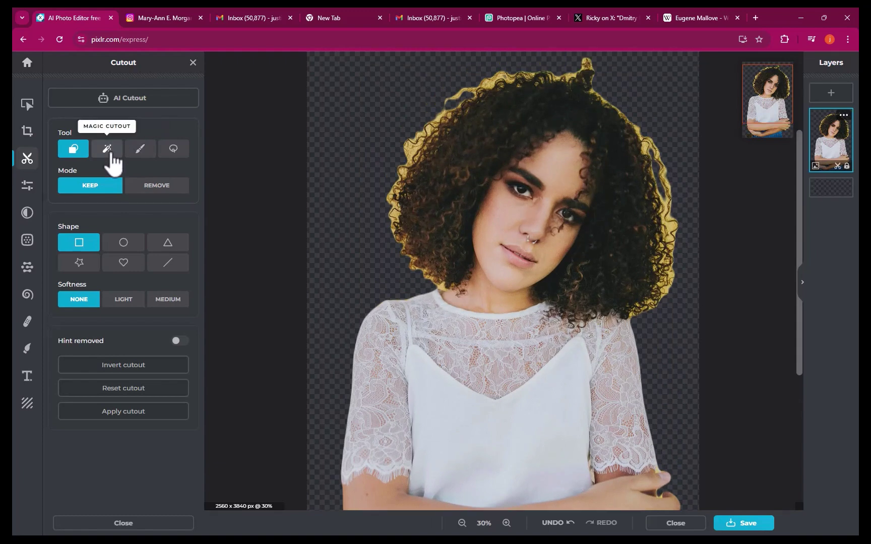
- Apply Magic Cutout at the hair edge with Contiguous off and Medium softness
click(107, 151)
click(175, 294)
click(170, 277)
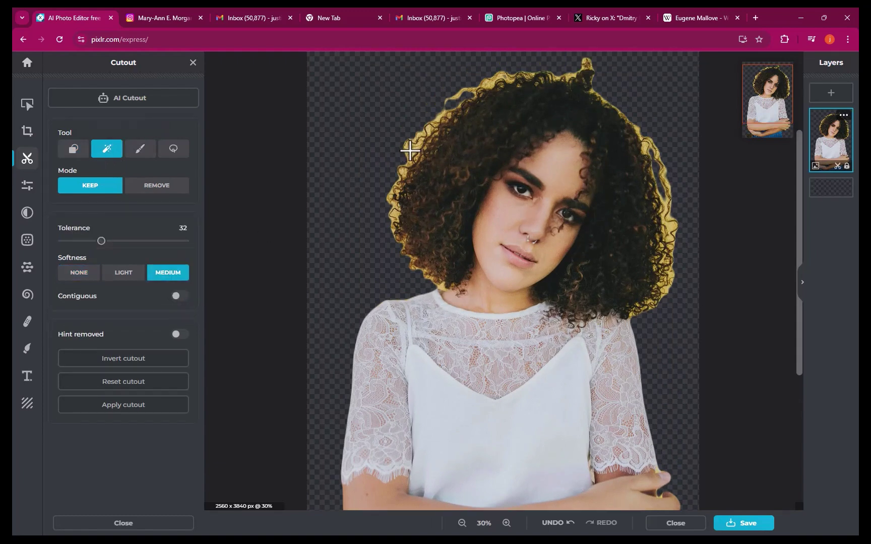
click(410, 151)
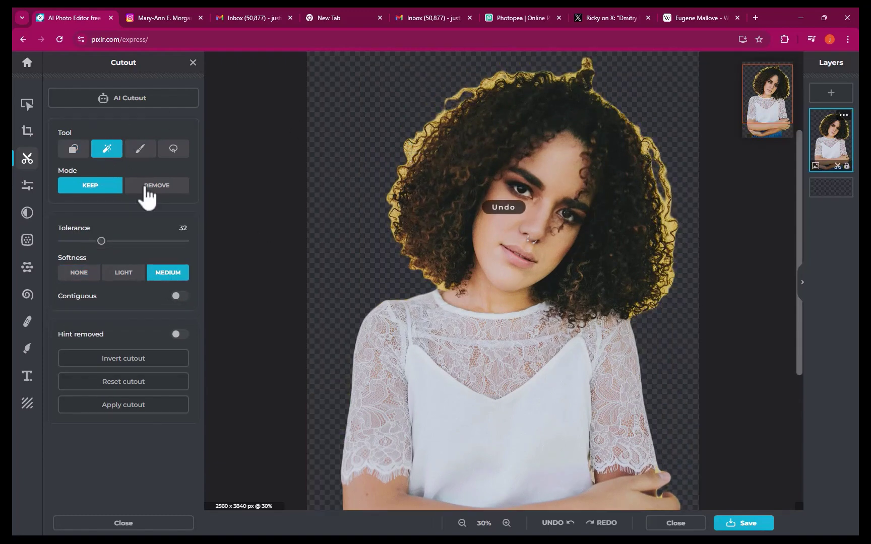
- Remove colour-matched areas in Remove mode at tolerance 55
click(151, 186)
drag(101, 241, 130, 241)
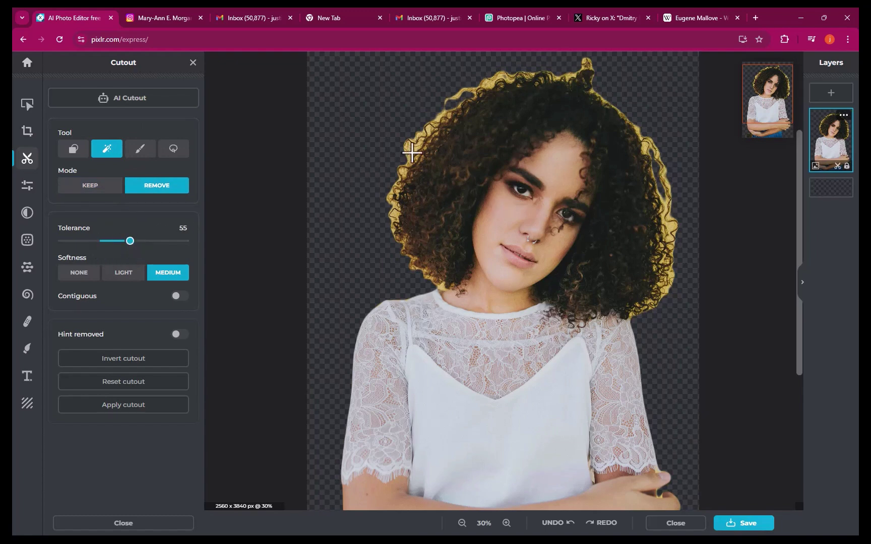
click(411, 152)
- Undo the skin removal, redo it at tolerance 76, then AI-cut the long-haired photo
key(ctrl+z)
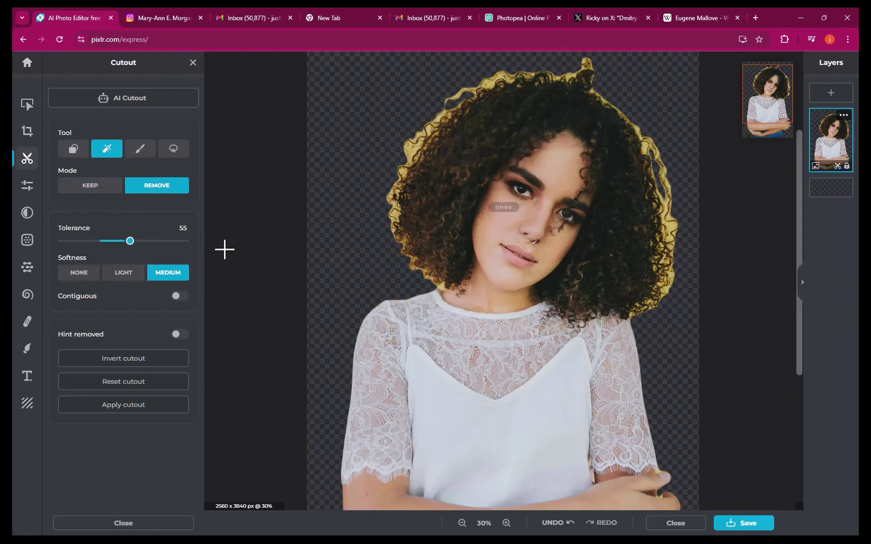
drag(130, 241, 155, 241)
click(408, 148)
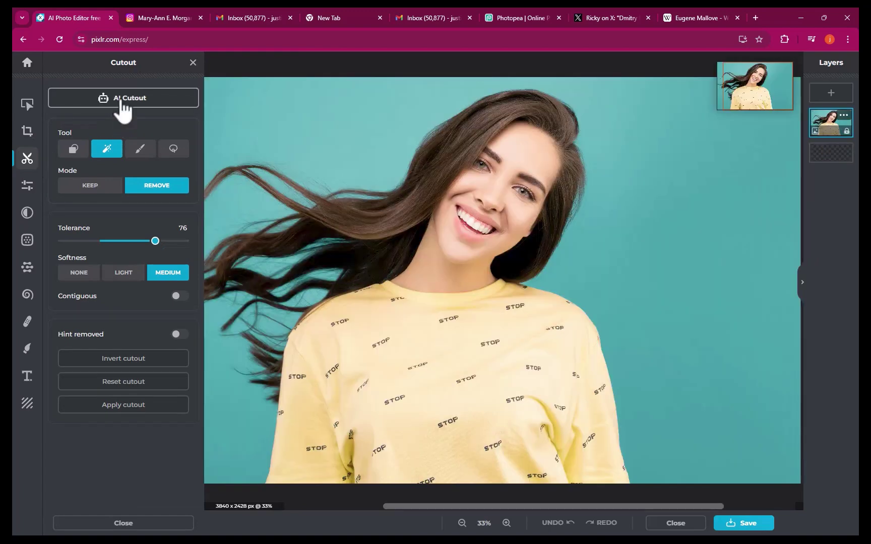
click(120, 99)
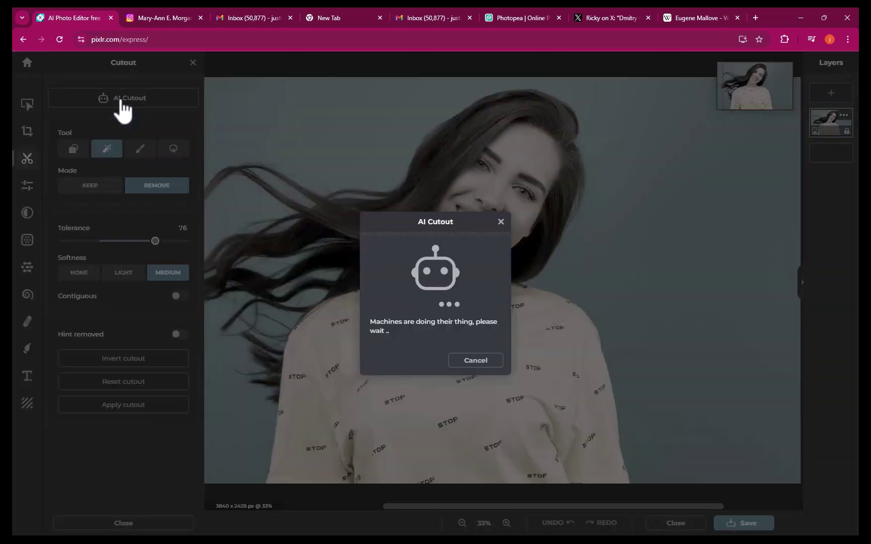
- Zoom in on the long-haired woman's cutout to inspect her hair edges
scroll(374, 183, up, 3)
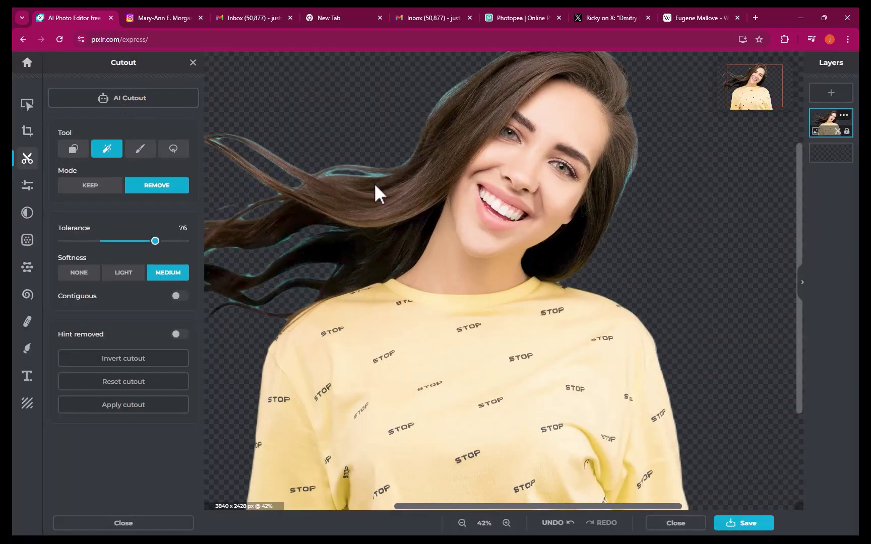
scroll(374, 208, up, 2)
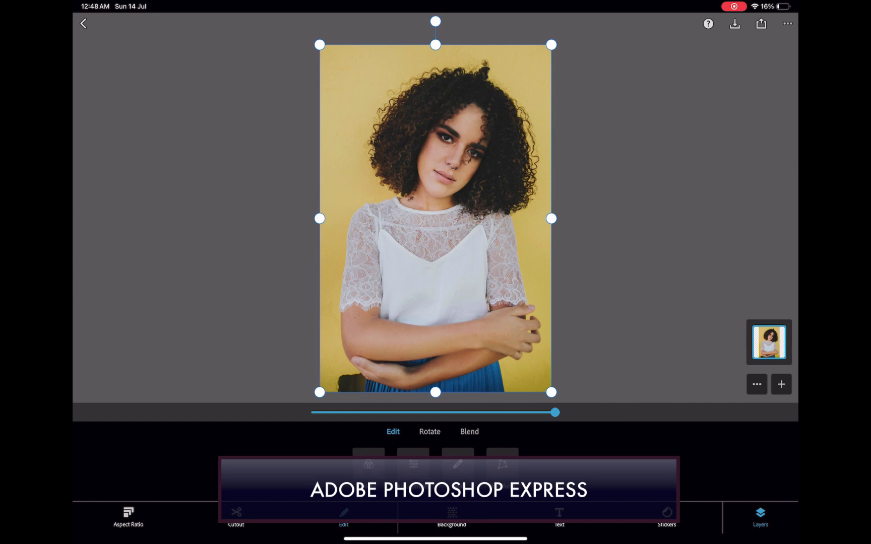
- Apply the automatic Subject cutout to the curly-haired portrait and zoom in
click(235, 517)
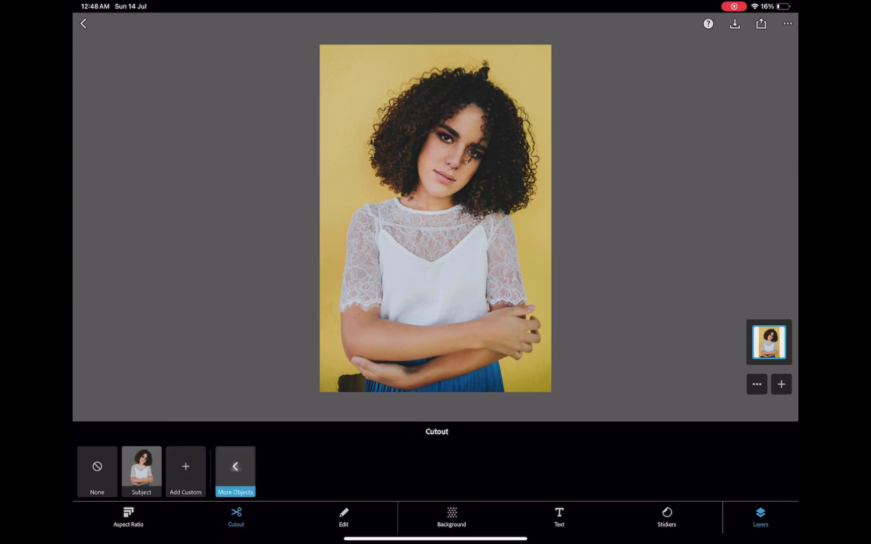
click(142, 472)
scroll(403, 202, up, 5)
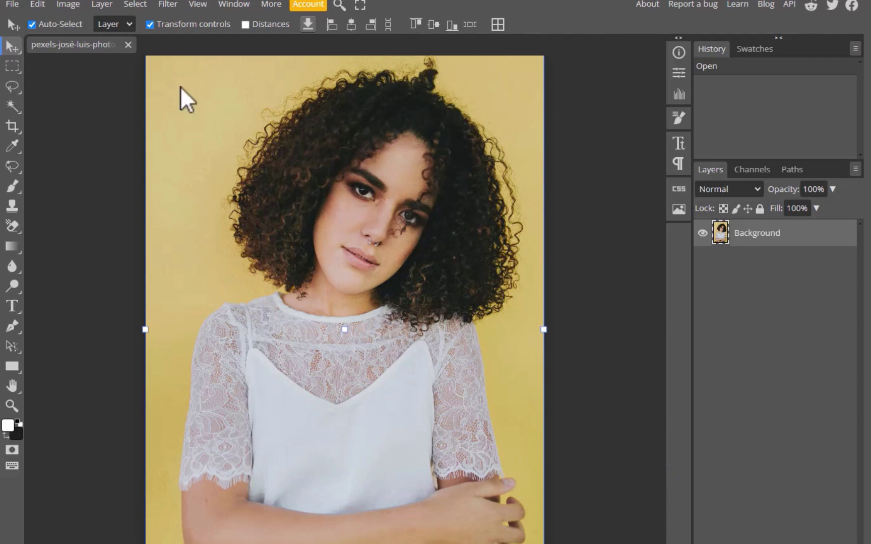
- Select the curly-haired woman with the Object Selection tool by boxing her in
drag(13, 104, 11, 107)
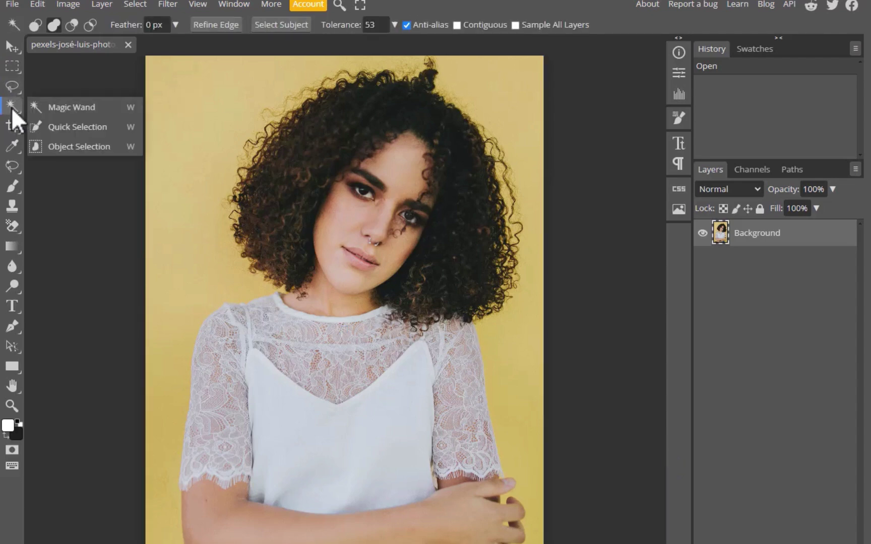
click(49, 147)
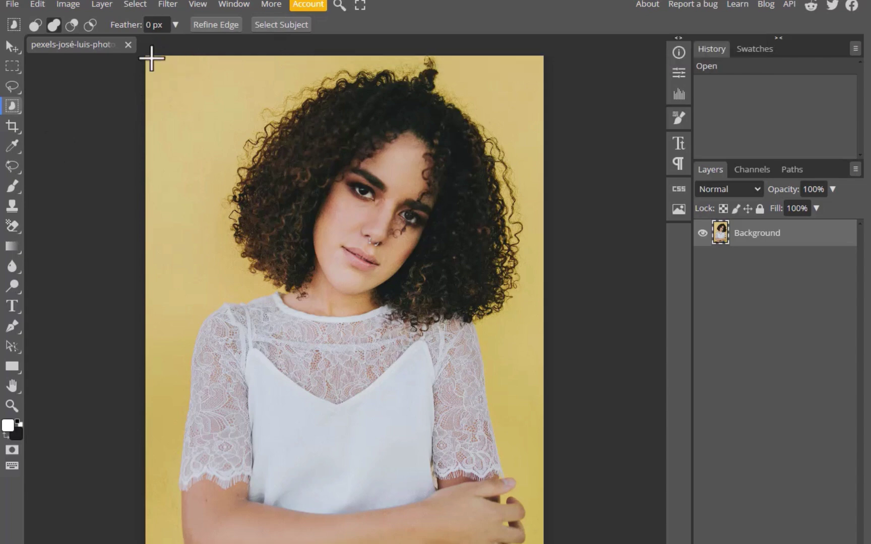
drag(152, 72, 504, 504)
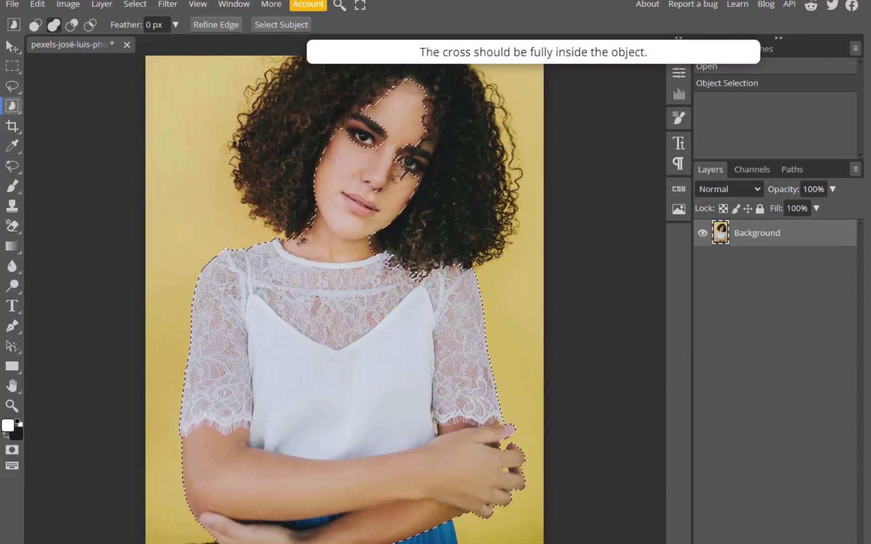
scroll(212, 345, up, 4)
- Add the hair, shoulders and arms to the selection and fix the forehead and eye
drag(196, 209, 426, 451)
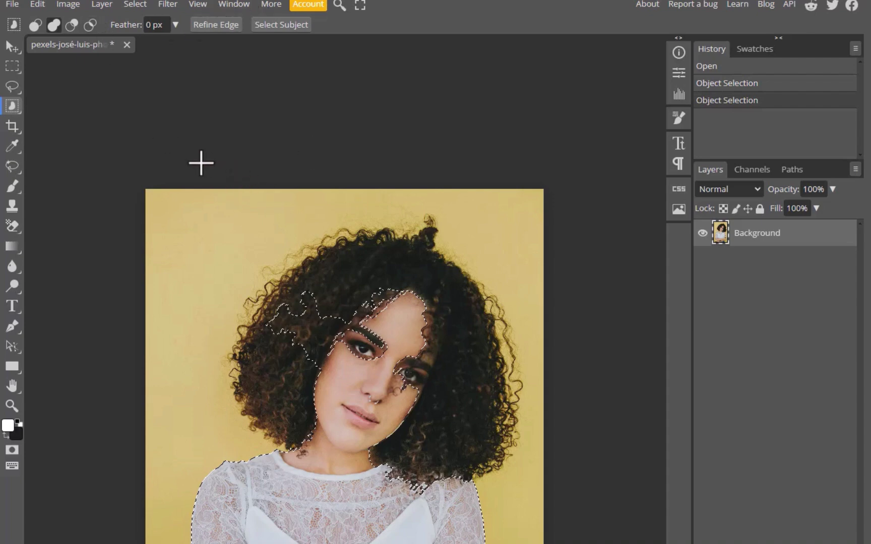
drag(200, 163, 399, 536)
drag(347, 138, 519, 459)
scroll(626, 452, down, 2)
drag(317, 186, 543, 483)
drag(334, 181, 415, 292)
scroll(444, 325, down, 5)
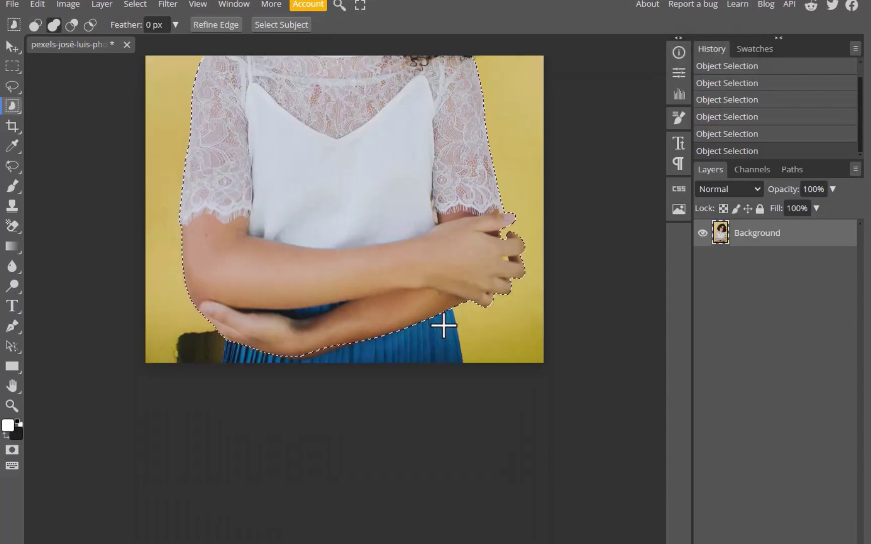
drag(163, 270, 517, 430)
scroll(518, 428, up, 5)
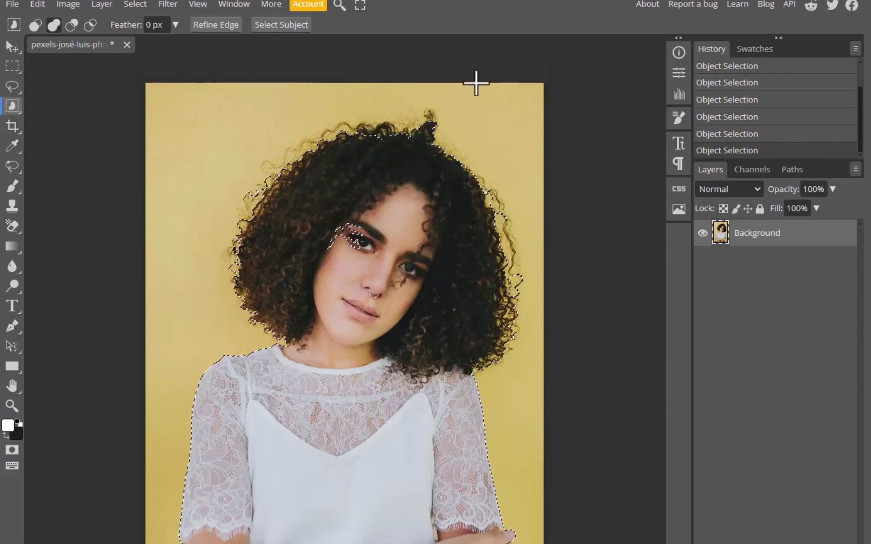
- In Refine Edge, mark the eye as definite subject with the white brush
click(209, 24)
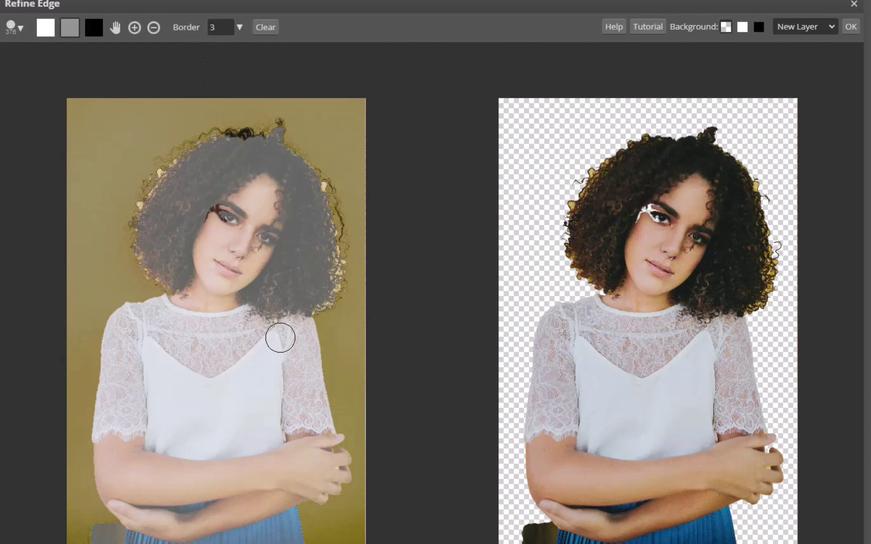
scroll(281, 337, up, 1)
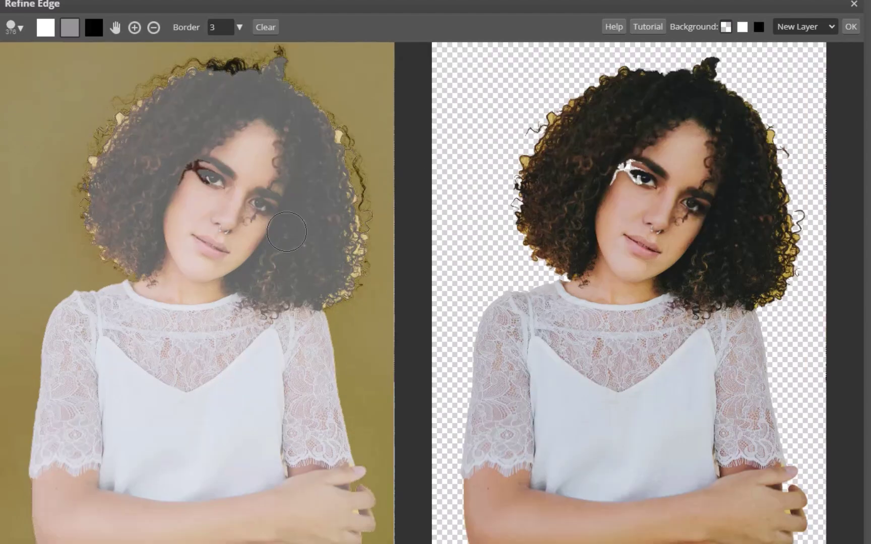
click(44, 28)
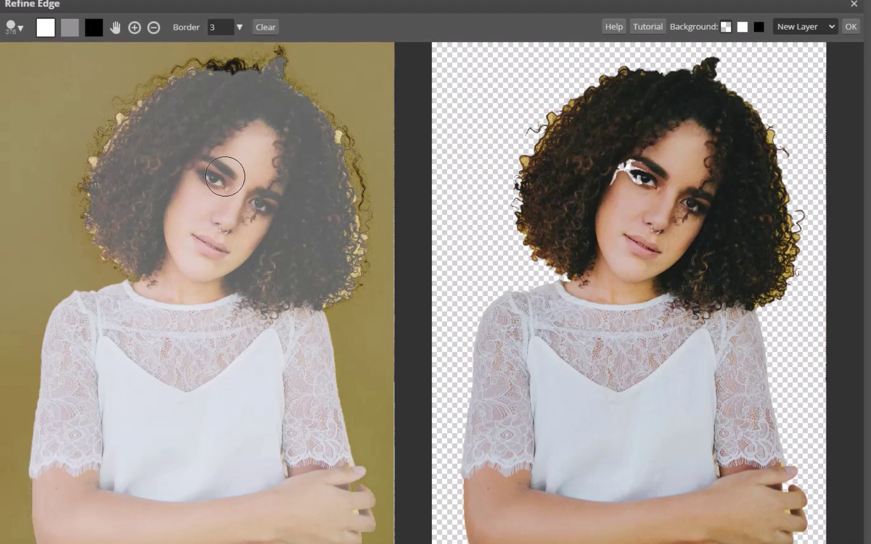
click(237, 165)
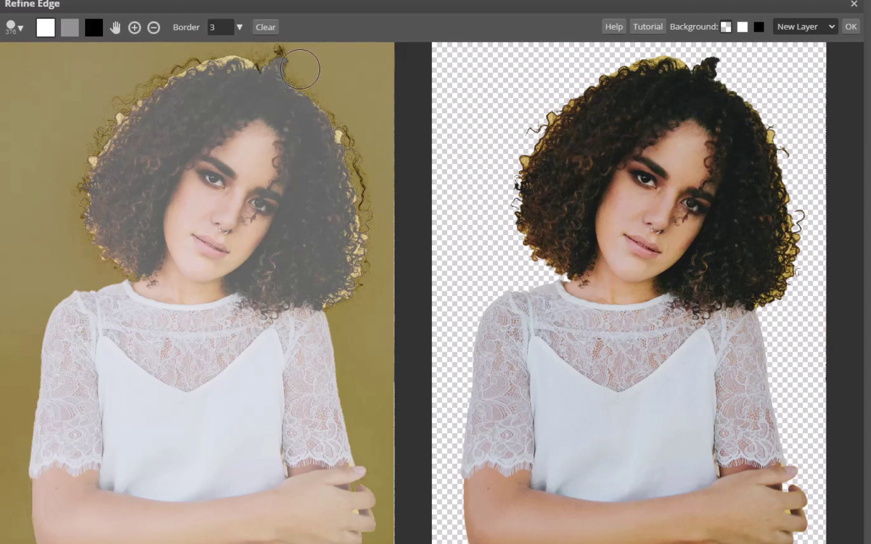
- Paint the left and right curly hair edges with the grey Unknown brush
click(70, 27)
mouse_move(250, 56)
mouse_down()
mouse_move(196, 60)
mouse_move(117, 104)
mouse_move(89, 169)
mouse_move(94, 233)
mouse_move(122, 268)
mouse_up()
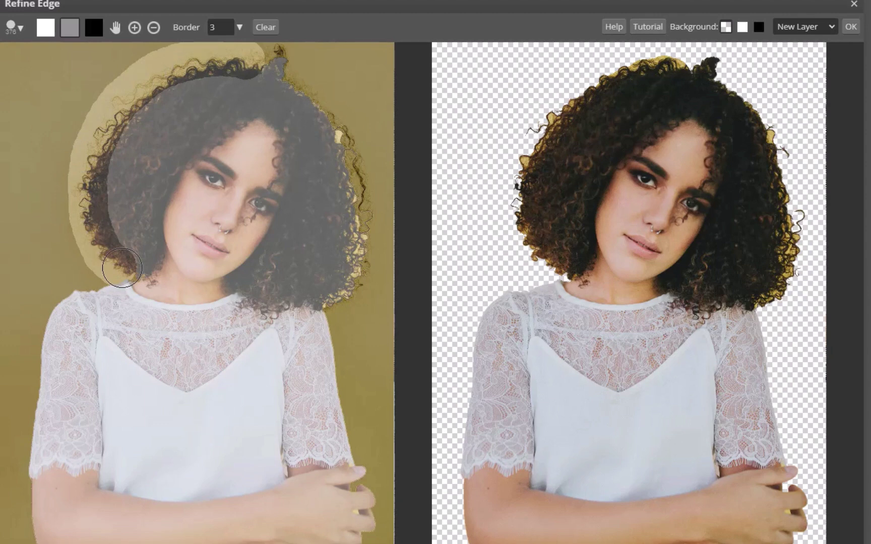
mouse_move(262, 62)
mouse_down()
mouse_move(280, 62)
mouse_move(308, 95)
mouse_move(345, 162)
mouse_move(360, 221)
mouse_move(351, 292)
mouse_move(331, 310)
mouse_up()
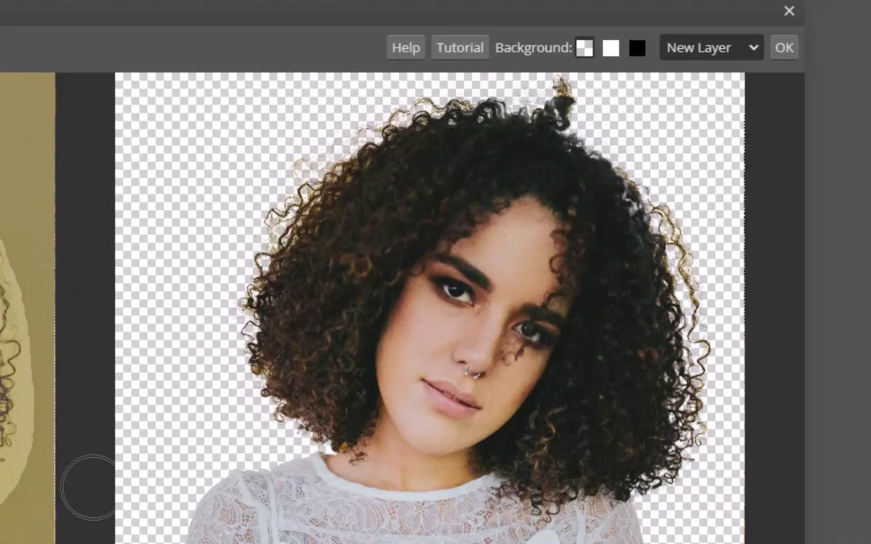
- Apply the refined curly-hair cutout as a Raster Mask, then deselect
click(754, 50)
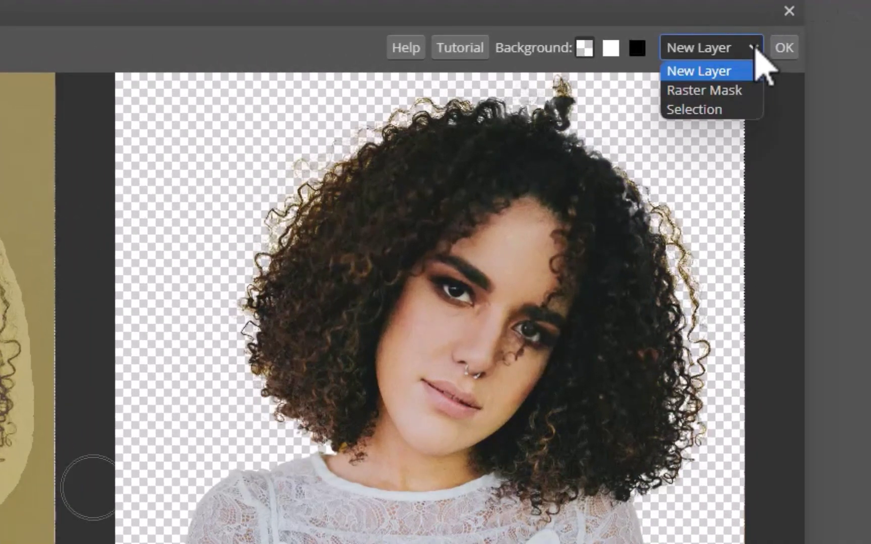
click(737, 93)
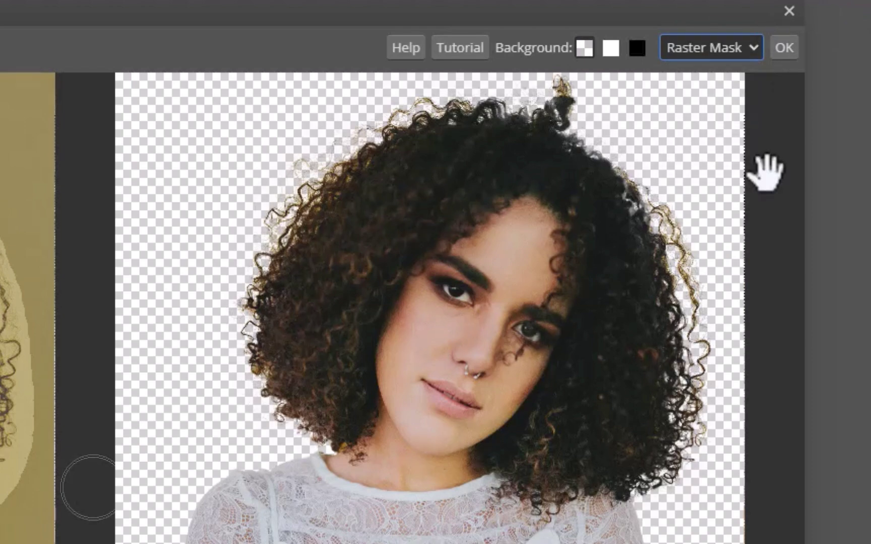
click(783, 48)
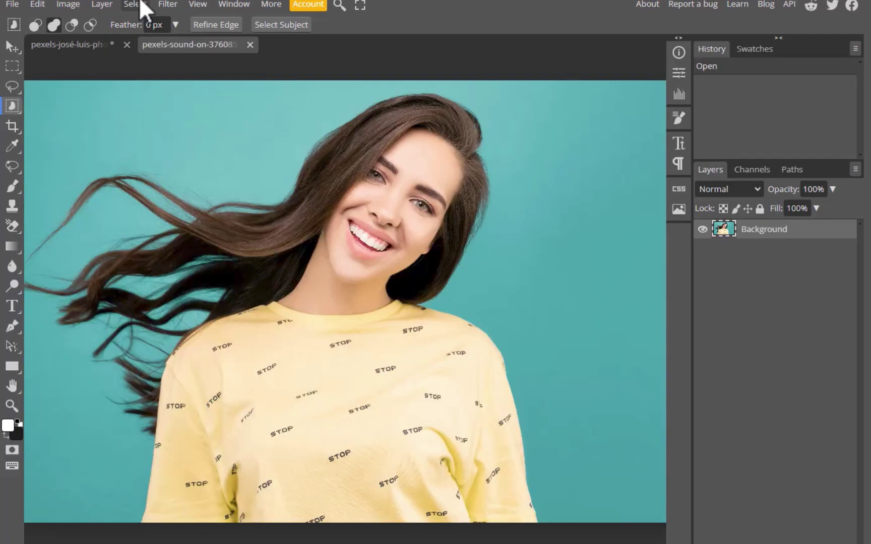
key(ctrl+d)
- Box-select the long-haired woman and her flying strands with Object Selection, then open Refine Edge
click(14, 105)
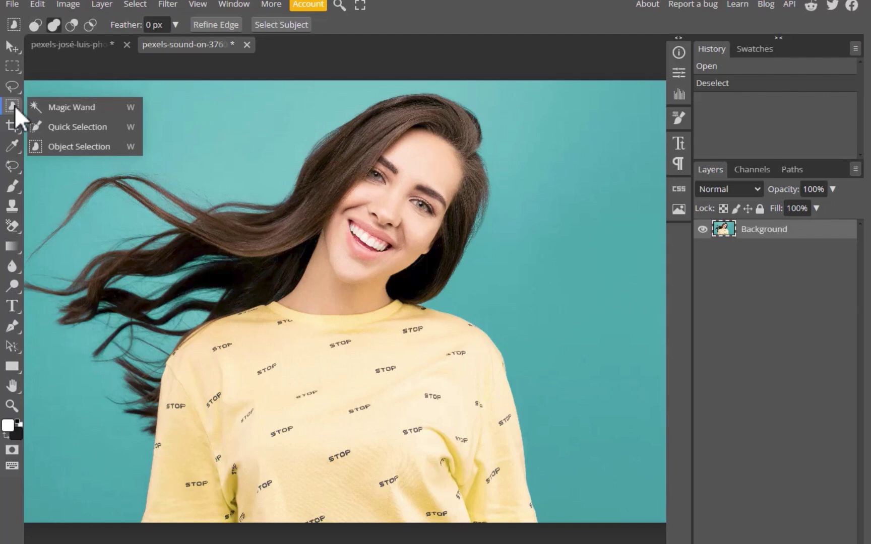
click(68, 150)
drag(35, 83, 510, 419)
drag(334, 90, 305, 175)
drag(101, 189, 388, 424)
drag(383, 131, 421, 233)
drag(60, 185, 415, 524)
drag(59, 165, 311, 278)
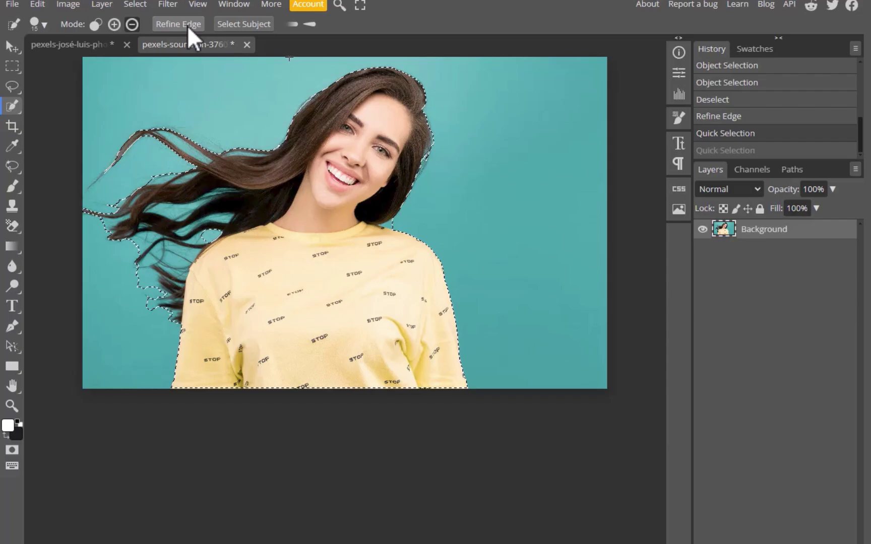
click(187, 25)
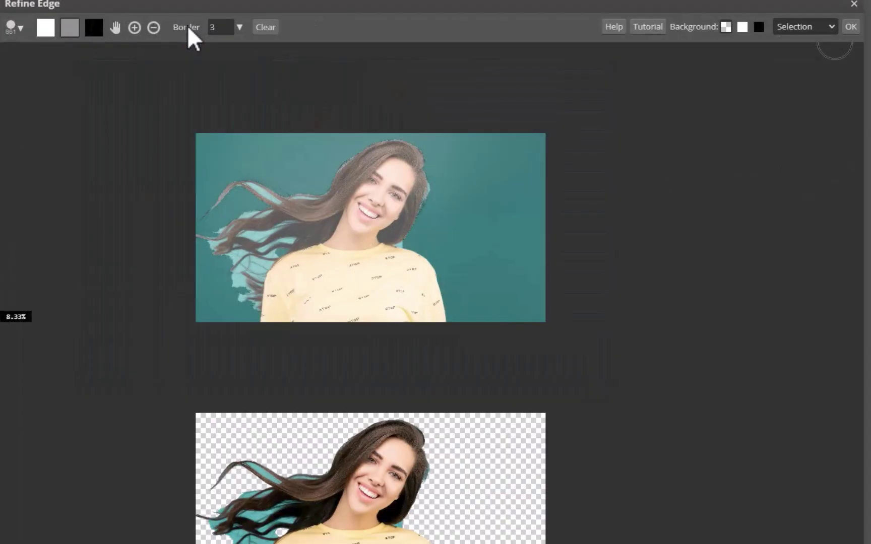
- Refine the right, upper-left and left flowing hair edges with a smaller grey brush
scroll(448, 274, up, 1)
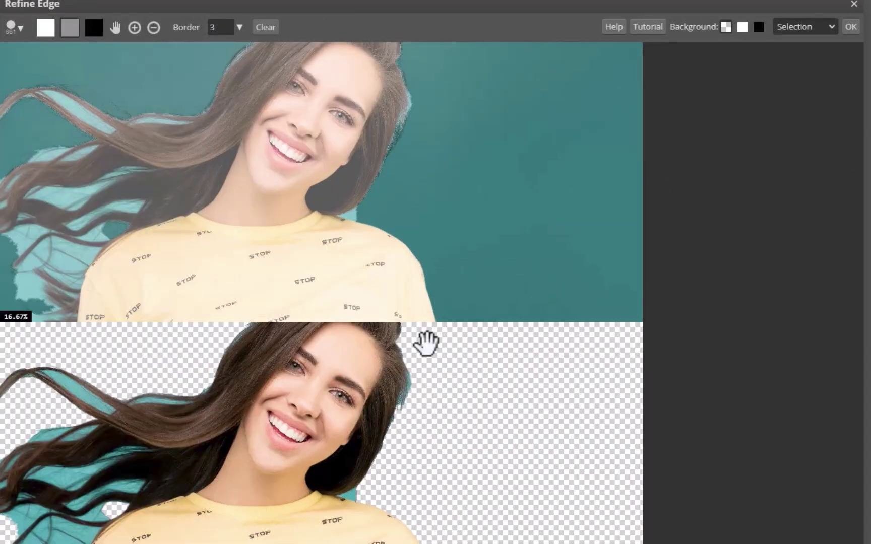
drag(422, 344, 538, 359)
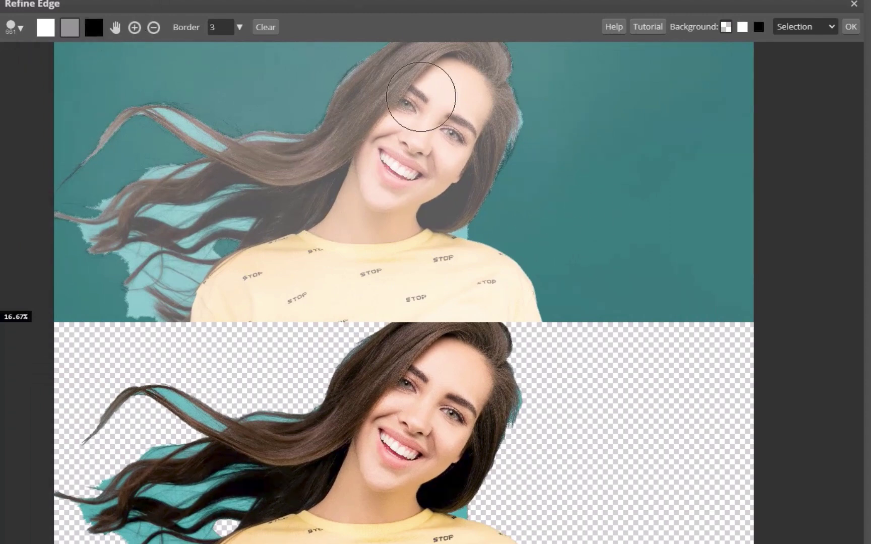
mouse_move(516, 113)
mouse_down()
mouse_move(527, 119)
mouse_move(511, 177)
mouse_up()
click(461, 229)
mouse_move(373, 56)
mouse_down()
mouse_move(313, 113)
mouse_move(237, 141)
mouse_move(144, 105)
mouse_up()
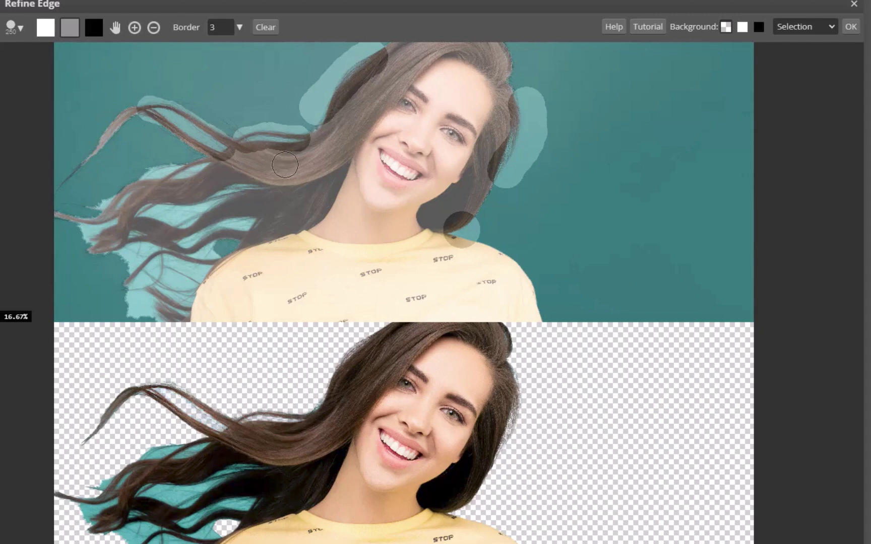
mouse_move(217, 157)
mouse_down()
mouse_move(91, 212)
mouse_move(70, 247)
mouse_up()
mouse_move(136, 219)
mouse_down()
mouse_move(242, 214)
mouse_move(177, 242)
mouse_move(116, 237)
mouse_move(130, 232)
mouse_move(133, 275)
mouse_up()
- Shrink the brush and refine the lower-left hair strands down to the shoulder
key(bracketleft)
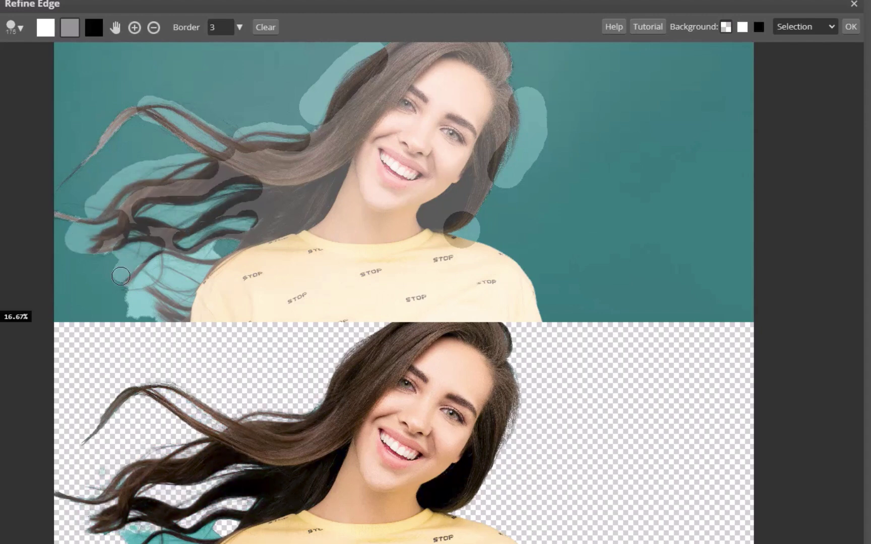
drag(222, 237, 131, 293)
mouse_move(186, 303)
mouse_down()
mouse_move(149, 291)
mouse_move(208, 270)
mouse_up()
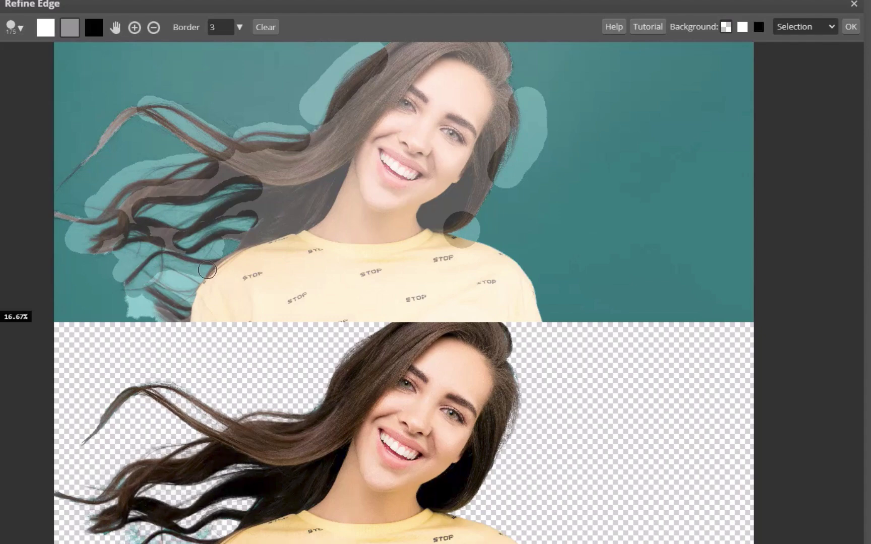
mouse_move(154, 277)
mouse_down()
mouse_move(192, 285)
mouse_move(172, 294)
mouse_up()
scroll(172, 295, up, 1)
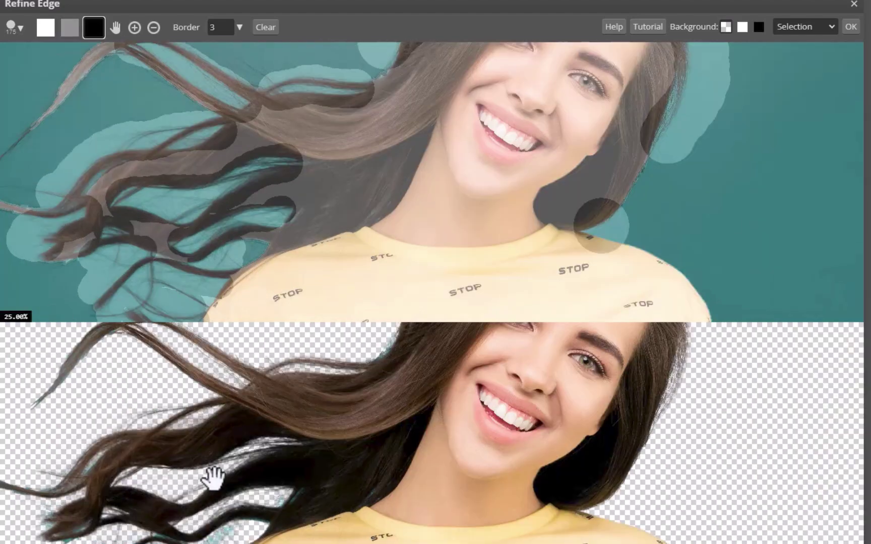
drag(245, 255, 282, 165)
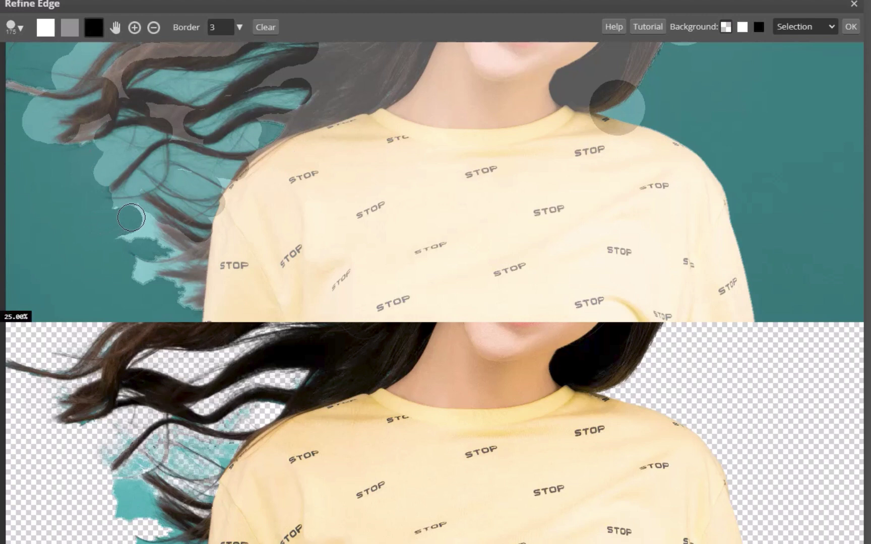
mouse_move(131, 218)
mouse_down()
mouse_move(146, 262)
mouse_move(191, 304)
mouse_up()
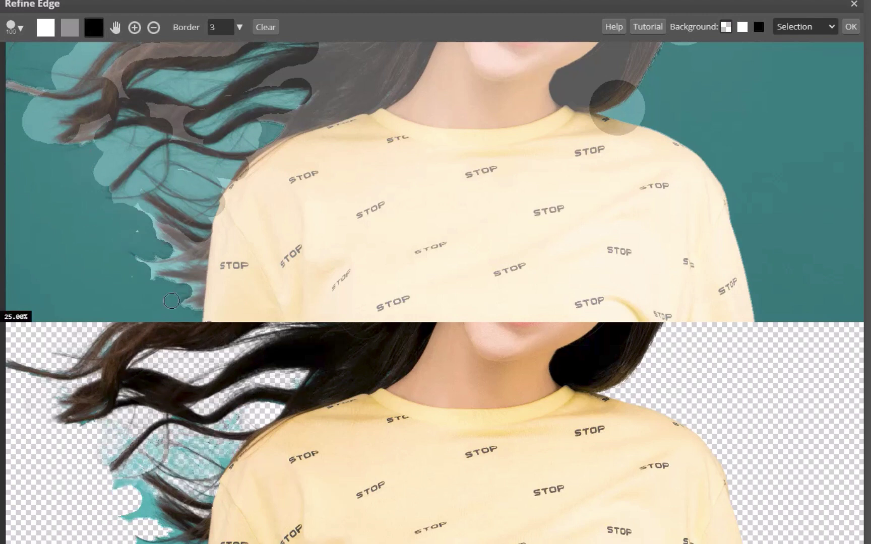
- Mark gaps in the upper-left hair as background, then re-refine that area
click(94, 27)
drag(207, 189, 174, 184)
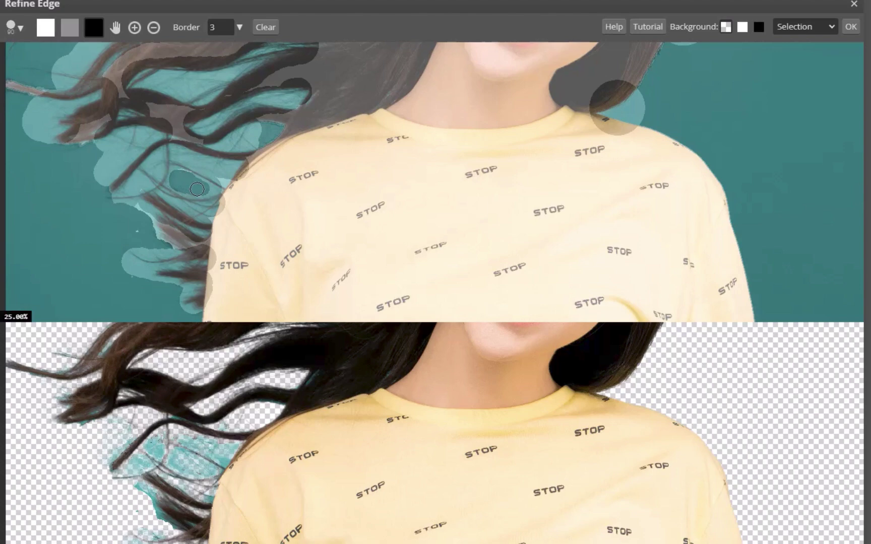
drag(174, 151, 235, 161)
click(70, 27)
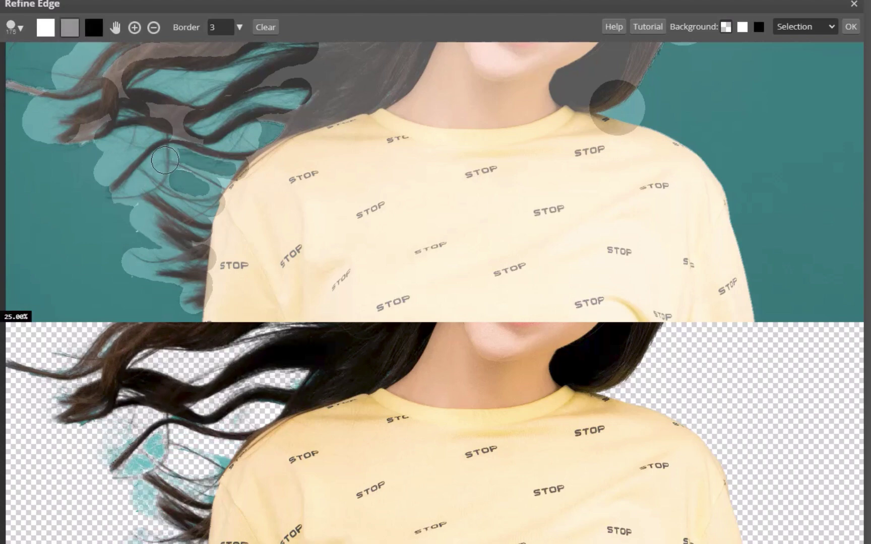
drag(156, 166, 237, 185)
scroll(311, 466, down, 1)
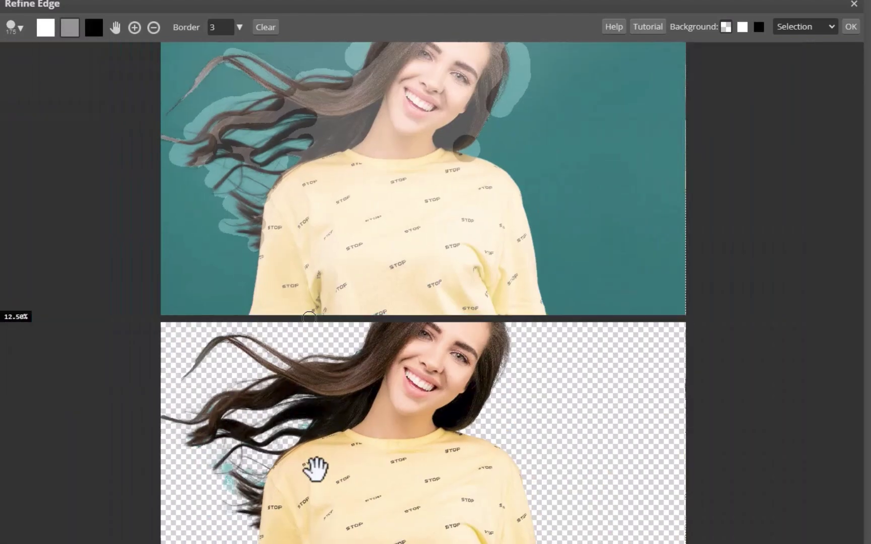
scroll(103, 509, up, 1)
scroll(103, 509, up, 1)
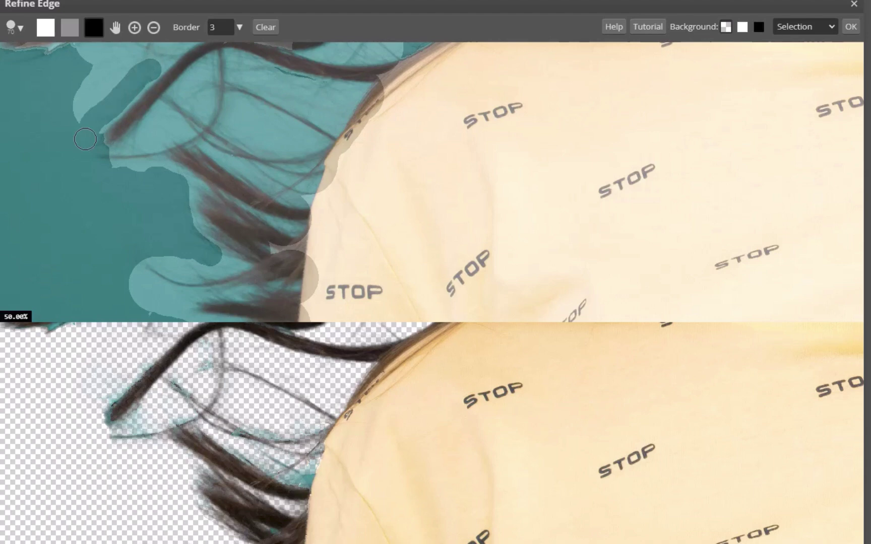
scroll(348, 292, down, 2)
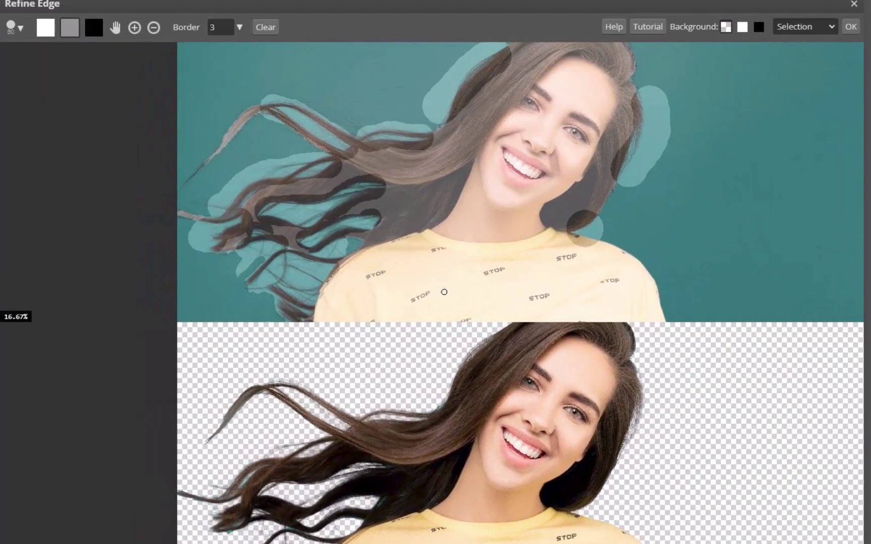
- Apply the refined hair selection as a Raster Mask on the long-haired portrait
click(805, 27)
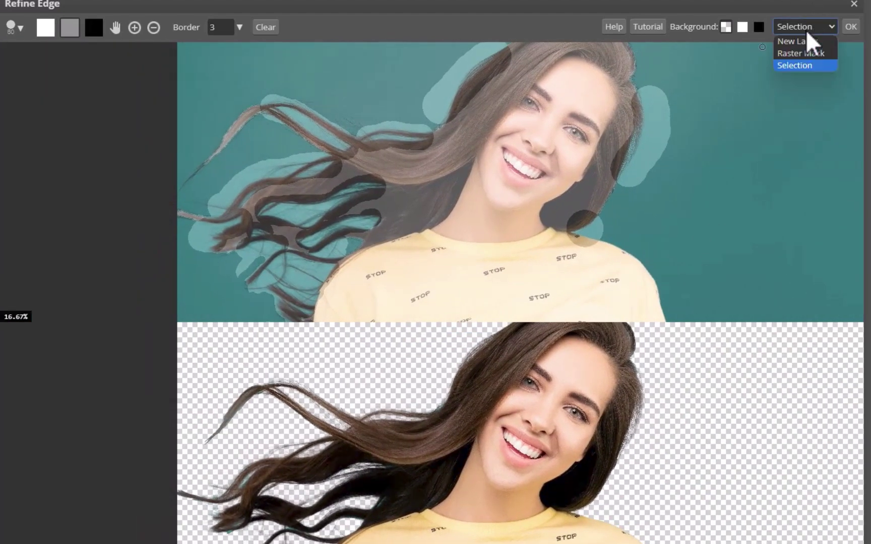
click(807, 50)
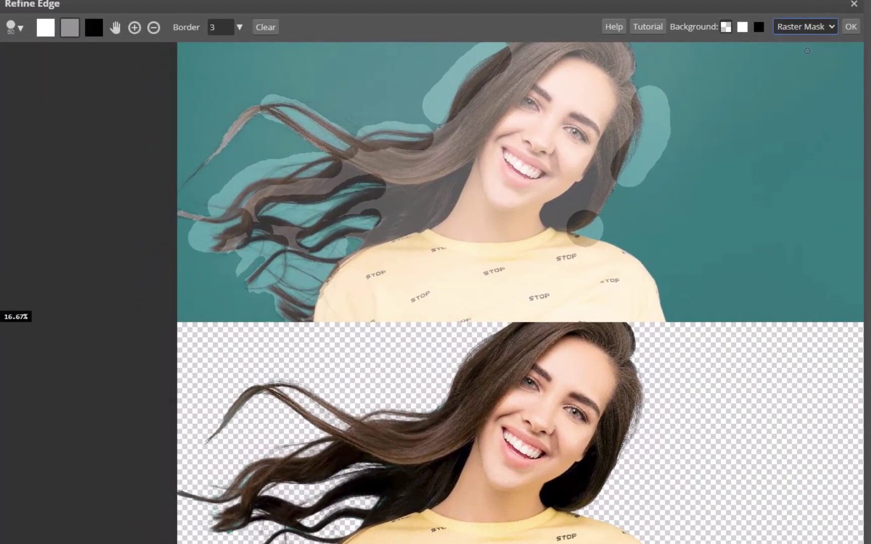
click(851, 28)
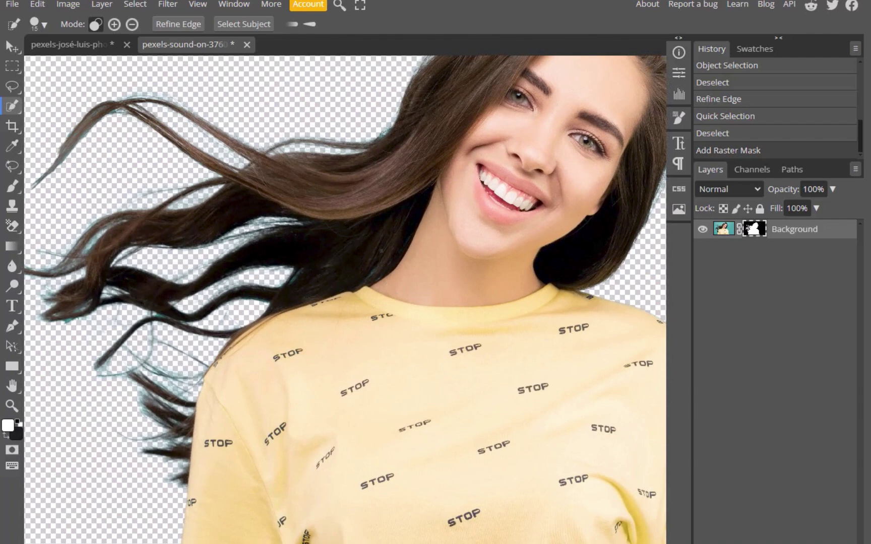
- Add a Hue/Saturation adjustment layer above the masked portrait and lower its saturation to grey the image
click(102, 4)
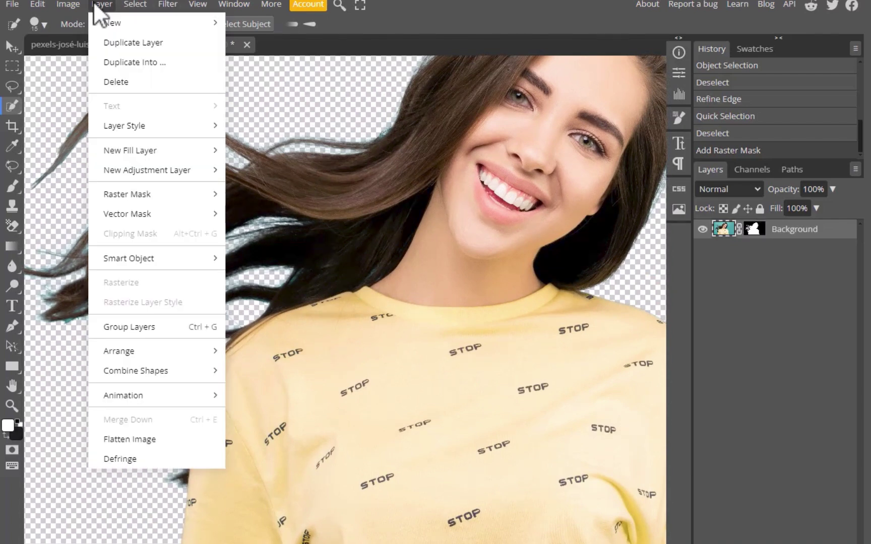
mouse_move(157, 174)
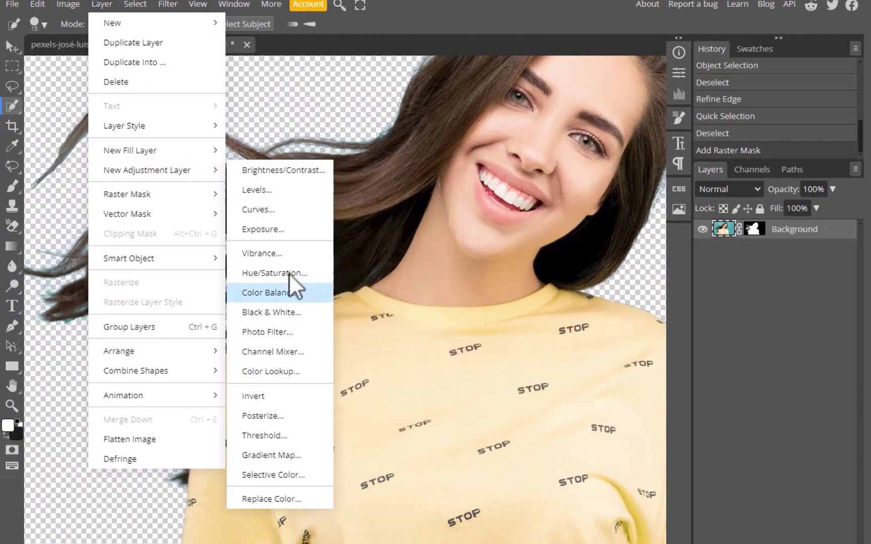
click(292, 273)
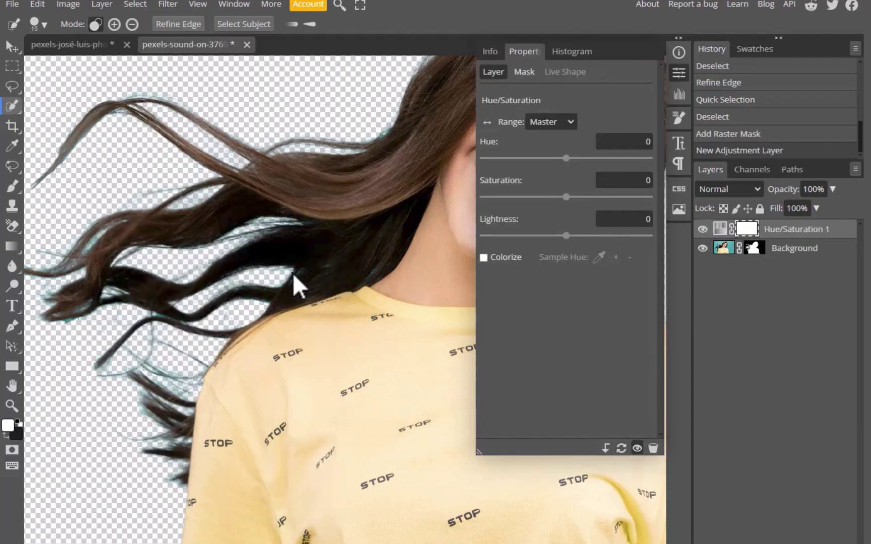
drag(566, 196, 515, 197)
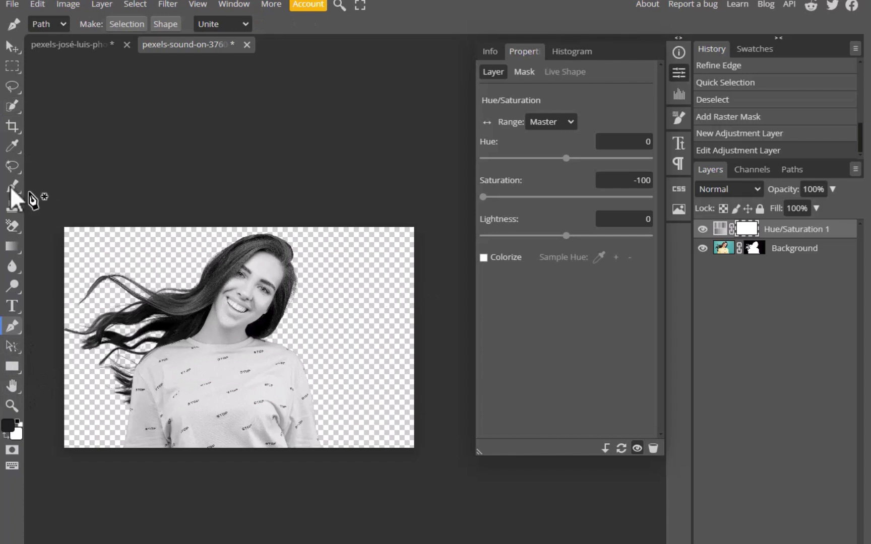
- Paint the adjustment mask black with an enlarged brush to restore the portrait's colour
click(13, 186)
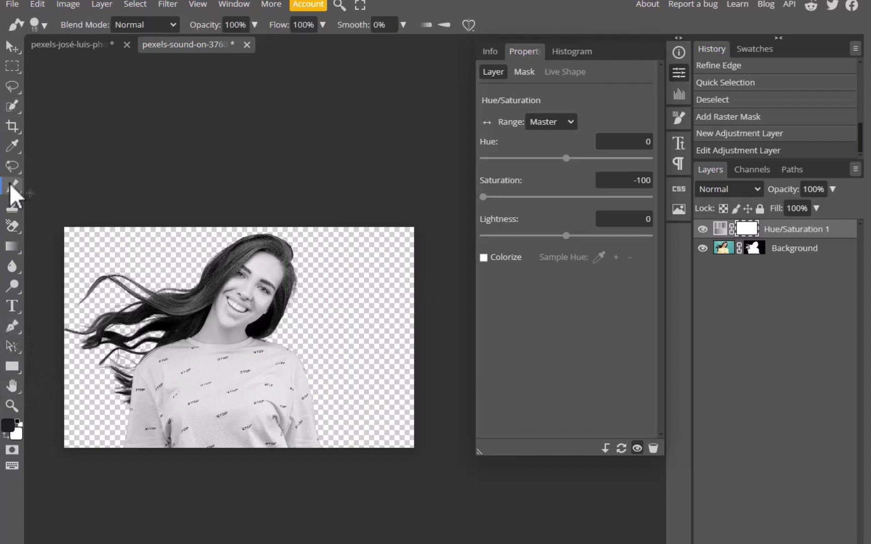
key(bracketright)
key(bracketright)
key(bracketright)
key(bracketright)
key(bracketright)
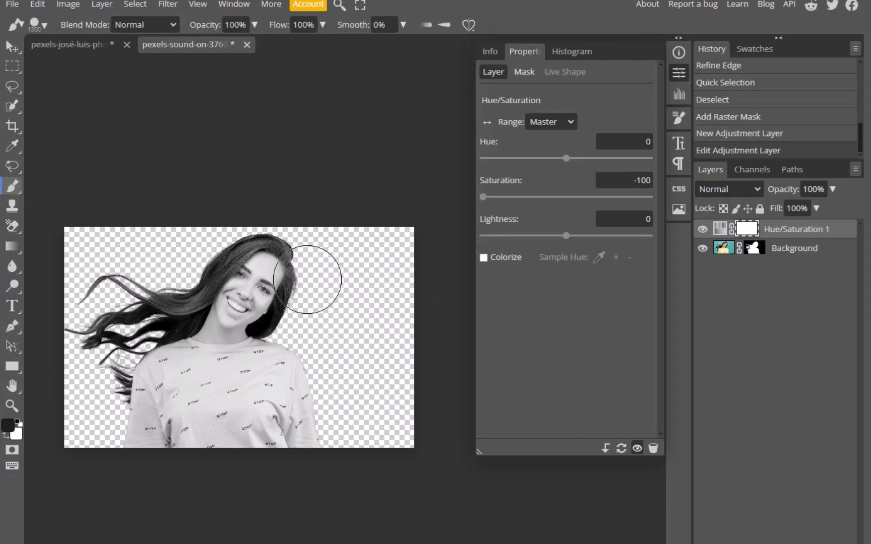
mouse_move(302, 279)
mouse_down()
mouse_move(273, 270)
mouse_move(162, 279)
mouse_move(63, 321)
mouse_move(43, 341)
mouse_move(95, 444)
mouse_move(218, 435)
mouse_move(222, 397)
mouse_move(372, 379)
mouse_move(199, 282)
mouse_move(221, 243)
mouse_move(87, 314)
mouse_move(188, 370)
mouse_up()
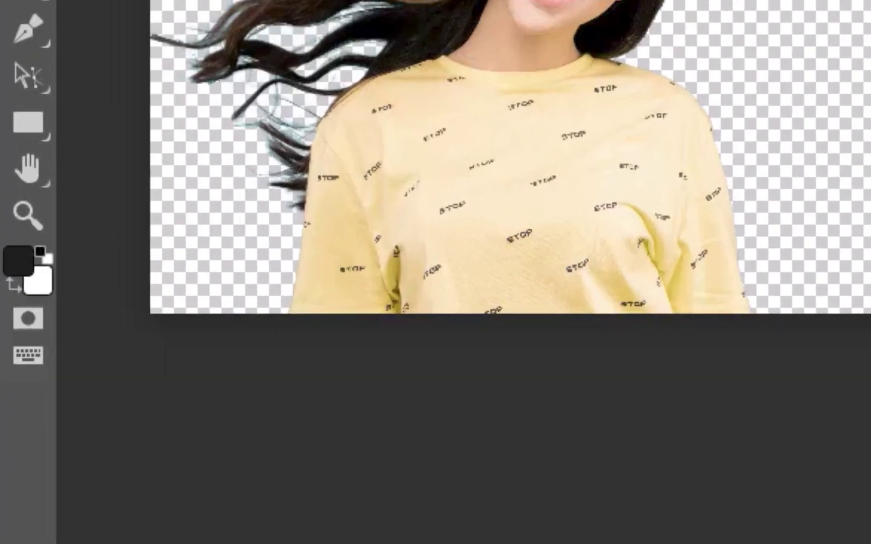
scroll(76, 369, up, 5)
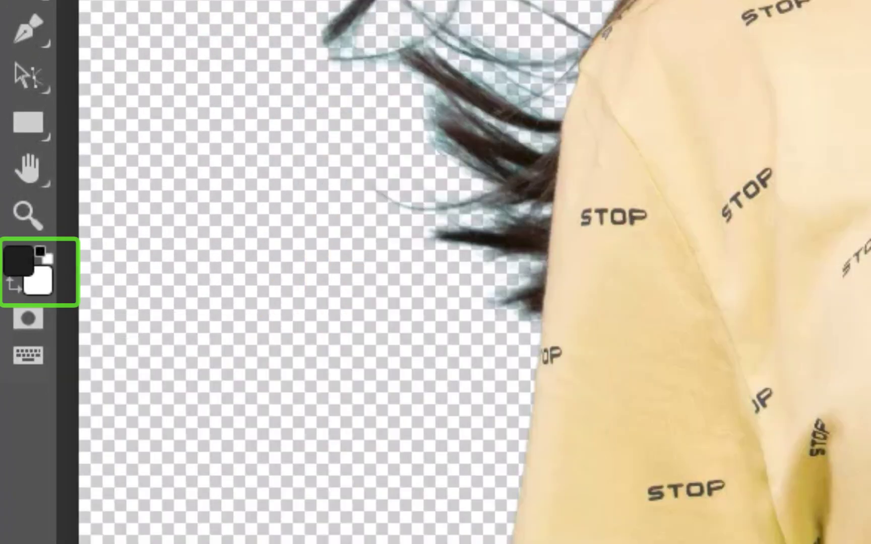
- Set the brush to white at 43% opacity, close Properties and view the whole portrait
key(x)
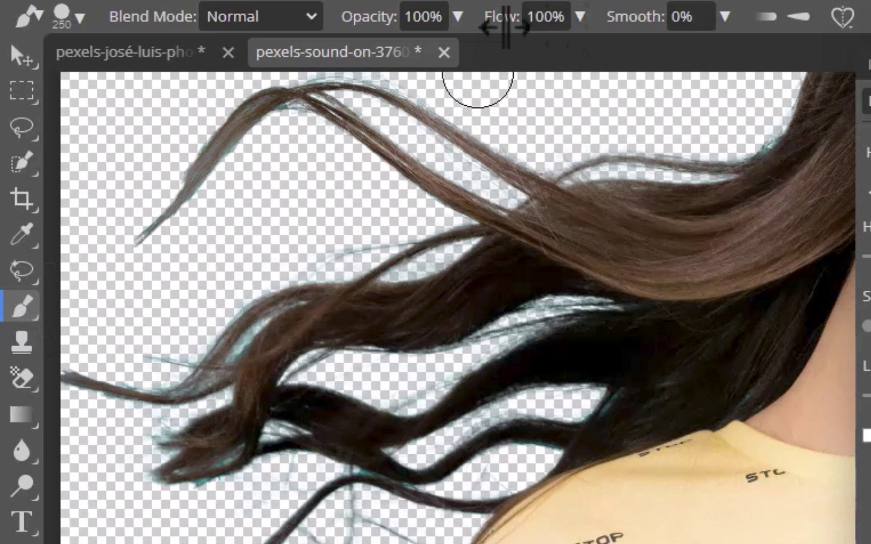
click(457, 16)
drag(463, 42, 396, 61)
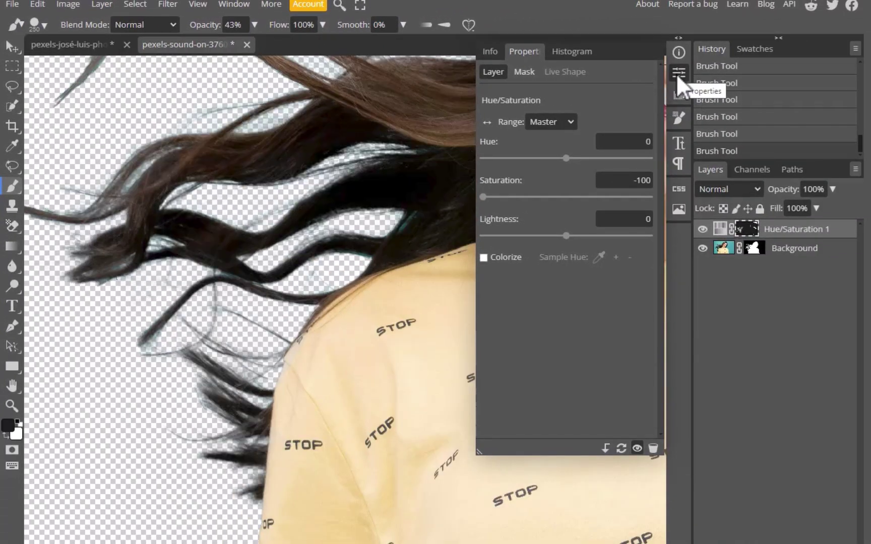
click(678, 73)
scroll(504, 252, down, 2)
drag(482, 249, 306, 293)
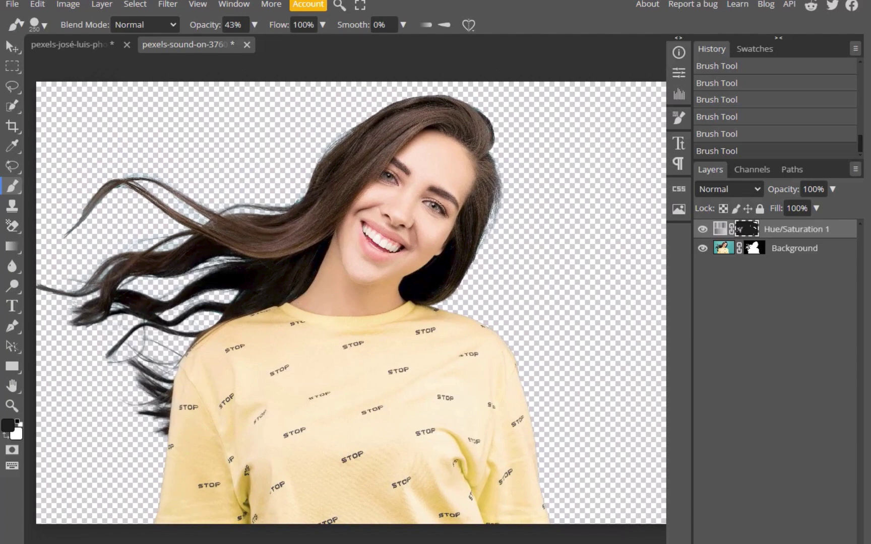